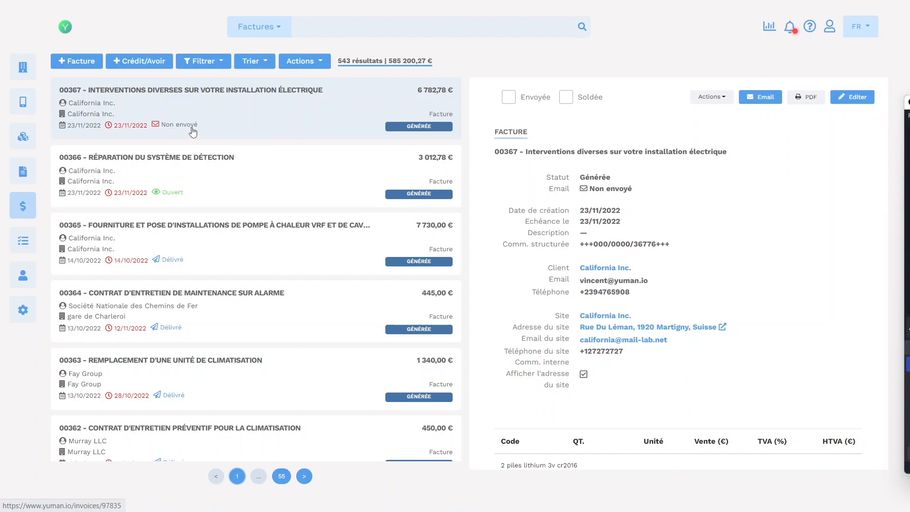
# Email invoice 00367 to the client with the prefilled subject and message, and dismiss the confirmation.
pyautogui.click(763, 101)
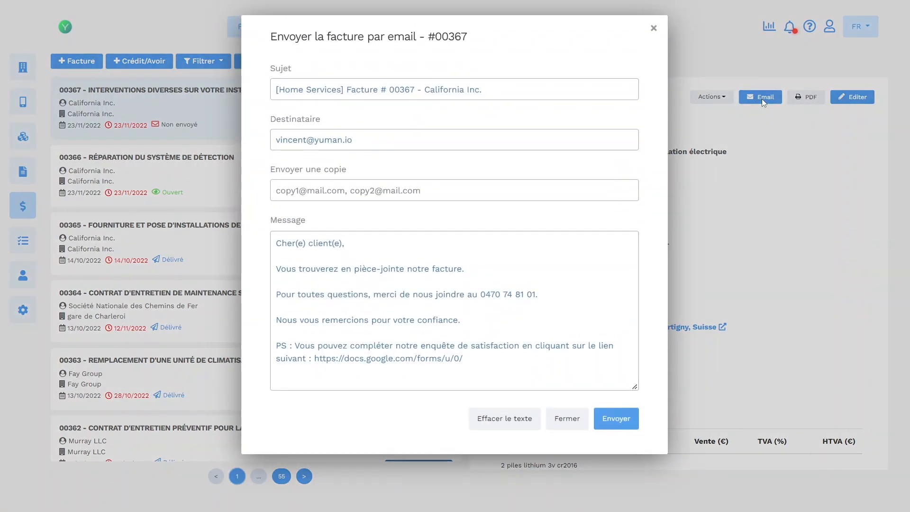
pyautogui.click(612, 422)
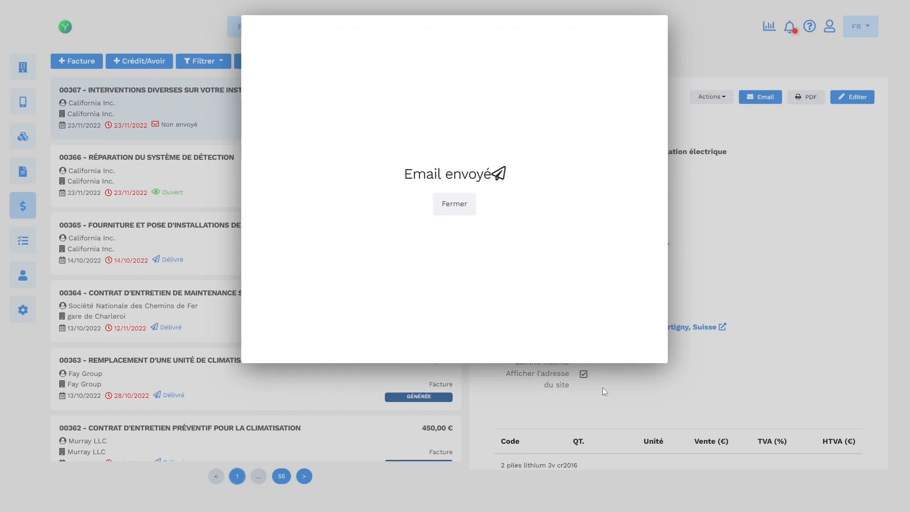
pyautogui.click(451, 208)
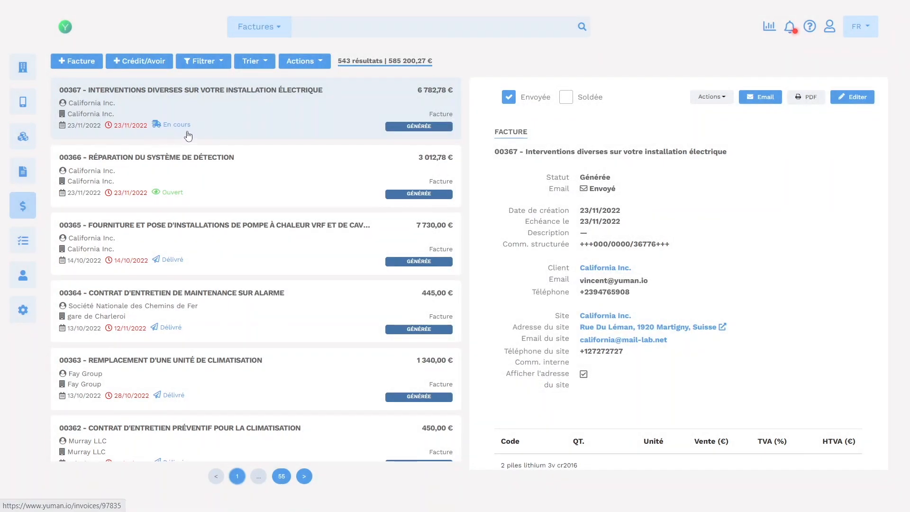
# Look through the details of invoice 00367 and check the latest notification about the client viewing it.
pyautogui.scroll(-5, 537, 342)
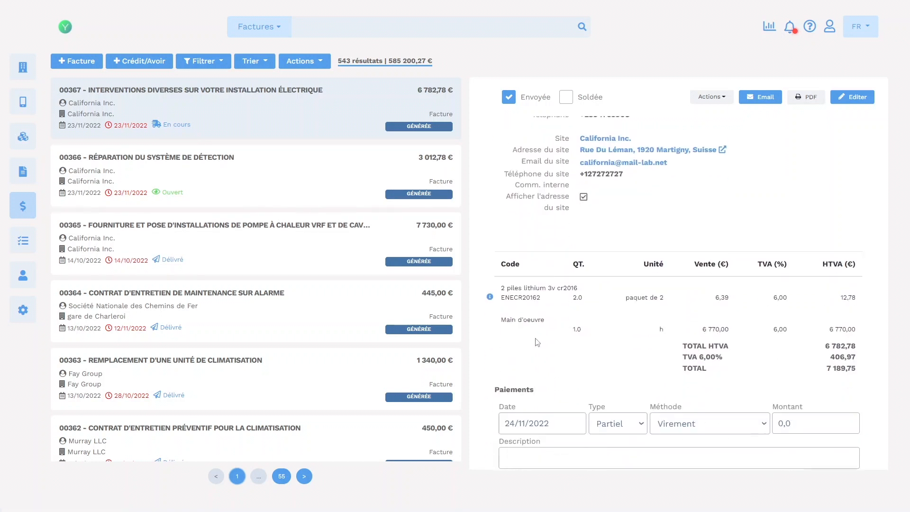
pyautogui.scroll(-2, 536, 342)
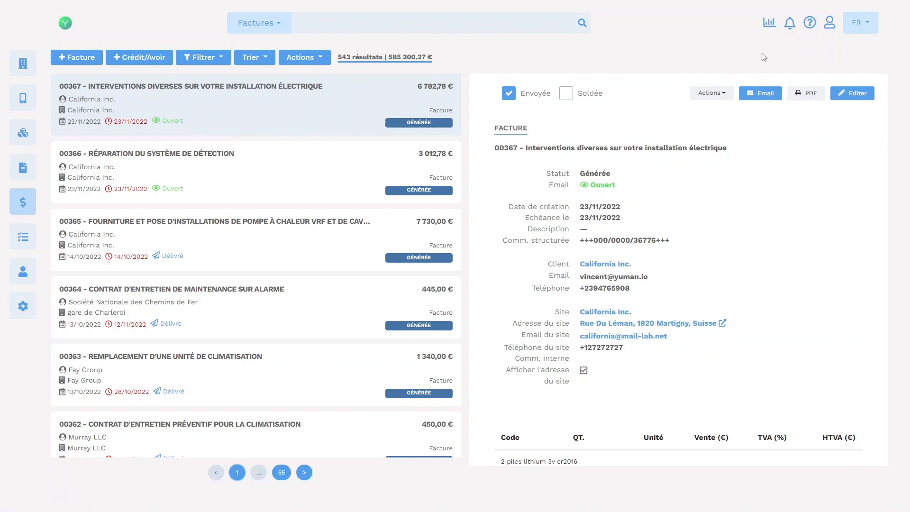
pyautogui.click(788, 25)
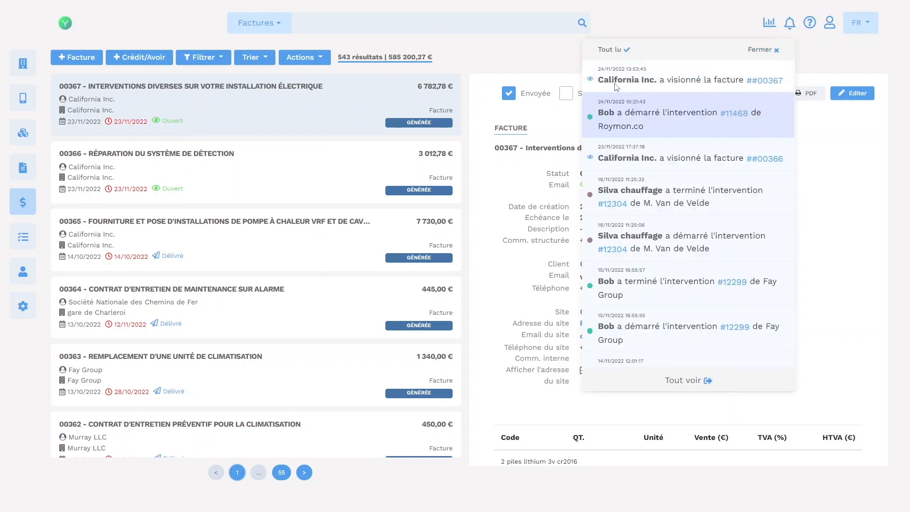
pyautogui.click(671, 89)
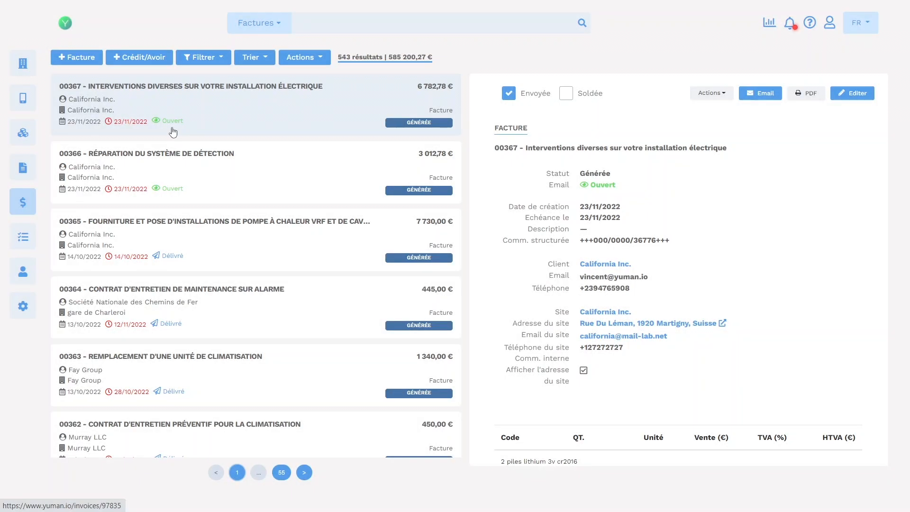
# Examine the email tracking statuses offered in the additional invoice filters, and close the filters without applying any.
pyautogui.click(210, 62)
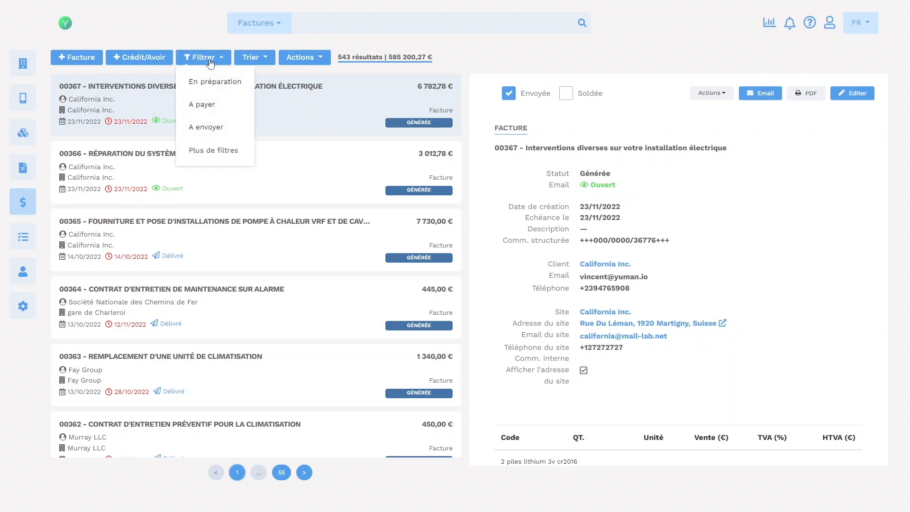
pyautogui.click(212, 149)
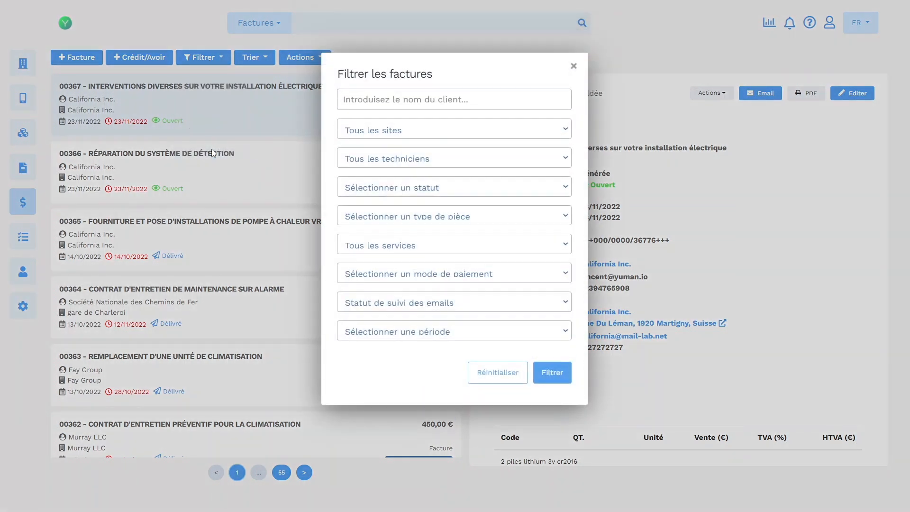
pyautogui.click(509, 309)
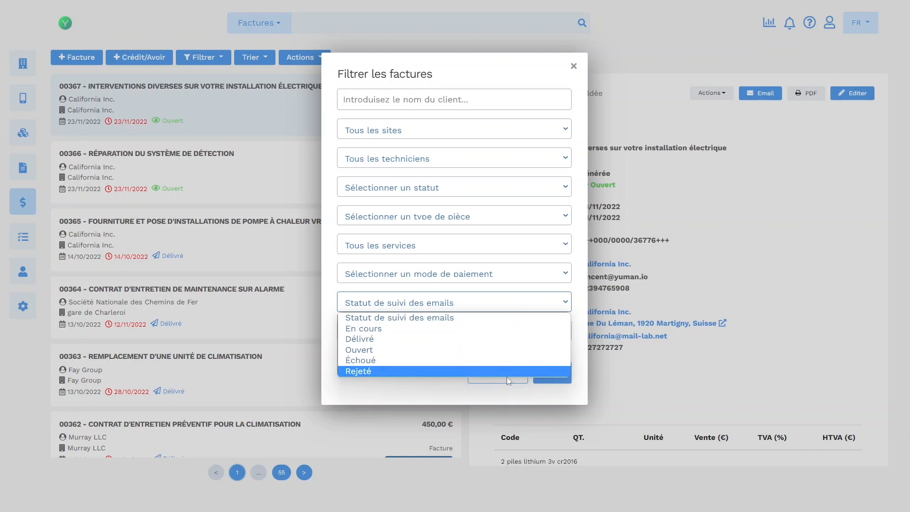
pyautogui.click(548, 385)
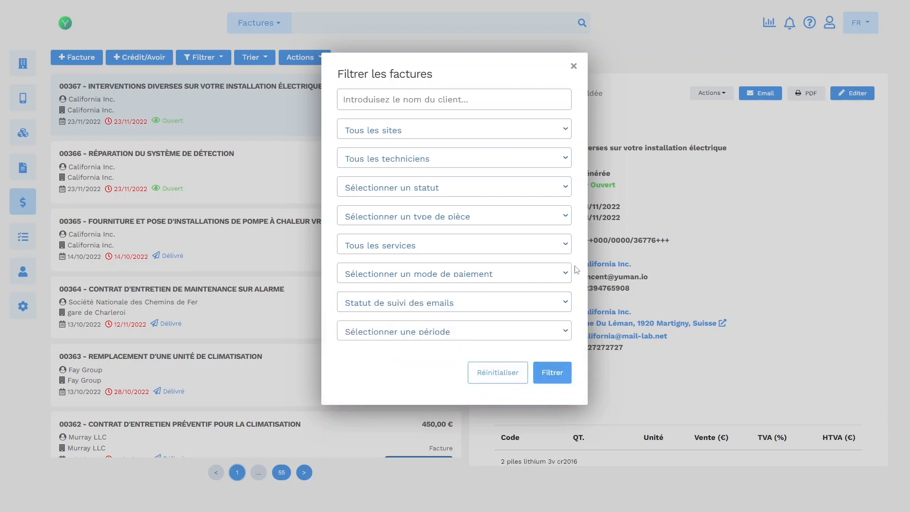
pyautogui.click(574, 66)
# Open the list of interventions and filter it by the email tracking status Délivré.
pyautogui.moveTo(23, 98)
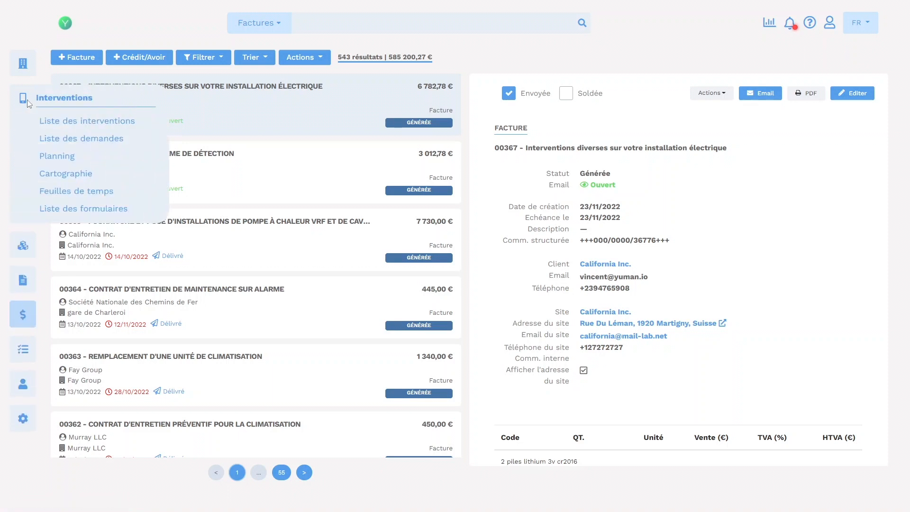
pyautogui.click(51, 122)
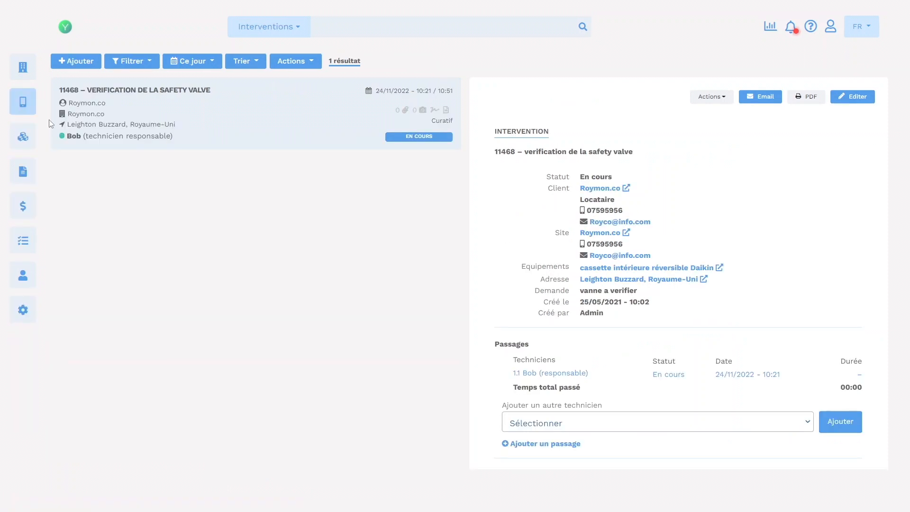
pyautogui.click(145, 64)
pyautogui.click(149, 153)
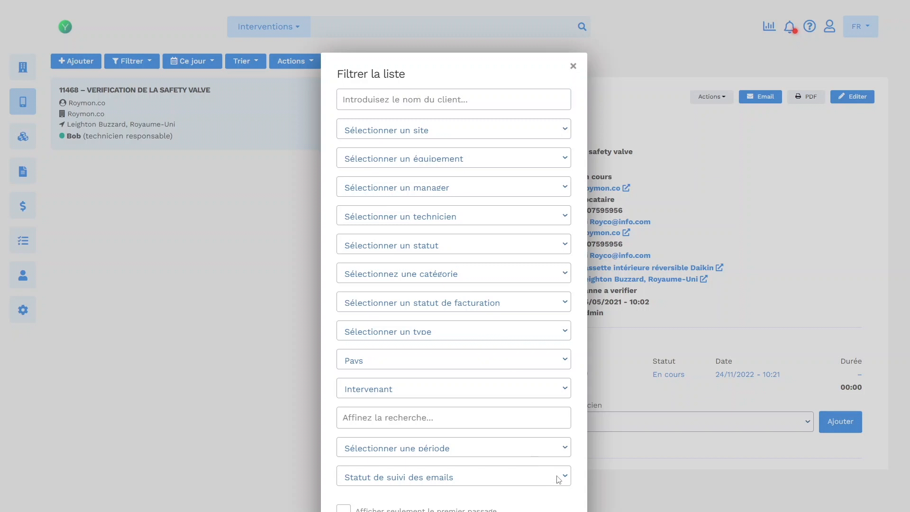
pyautogui.scroll(-3, 558, 479)
pyautogui.click(557, 419)
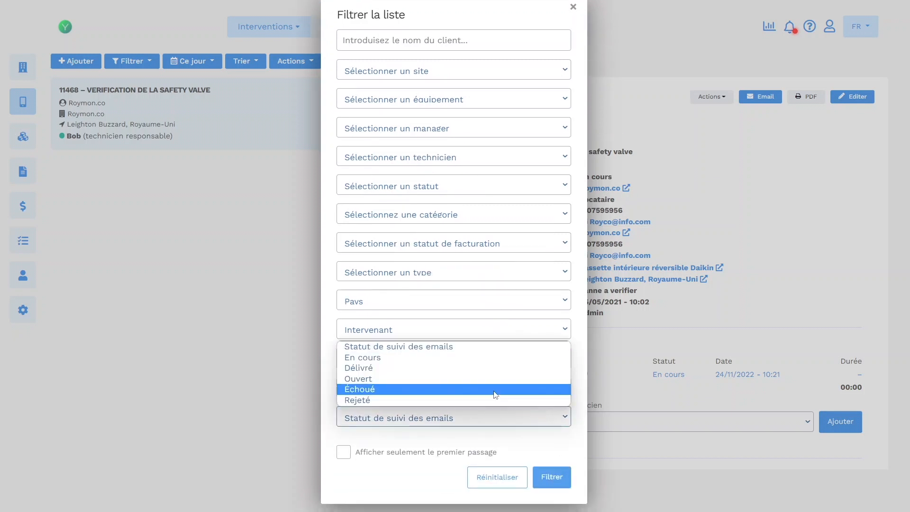
pyautogui.click(476, 373)
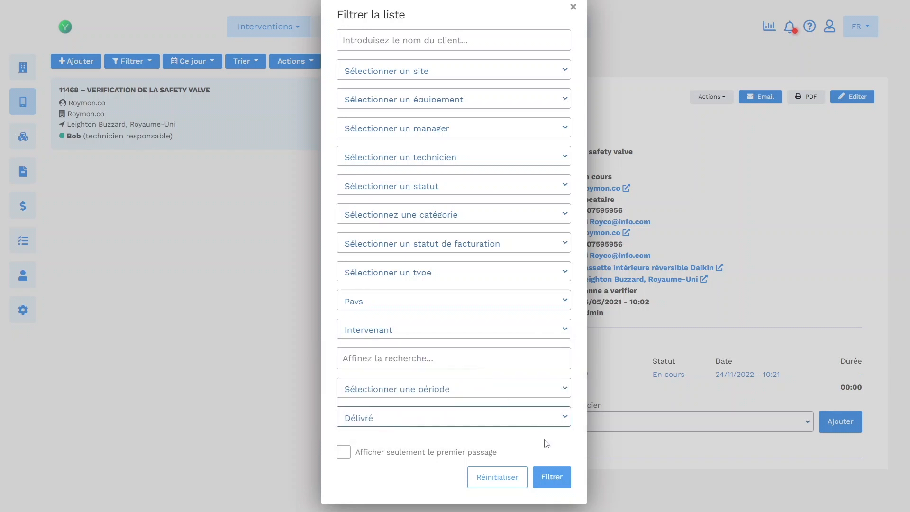
pyautogui.click(555, 478)
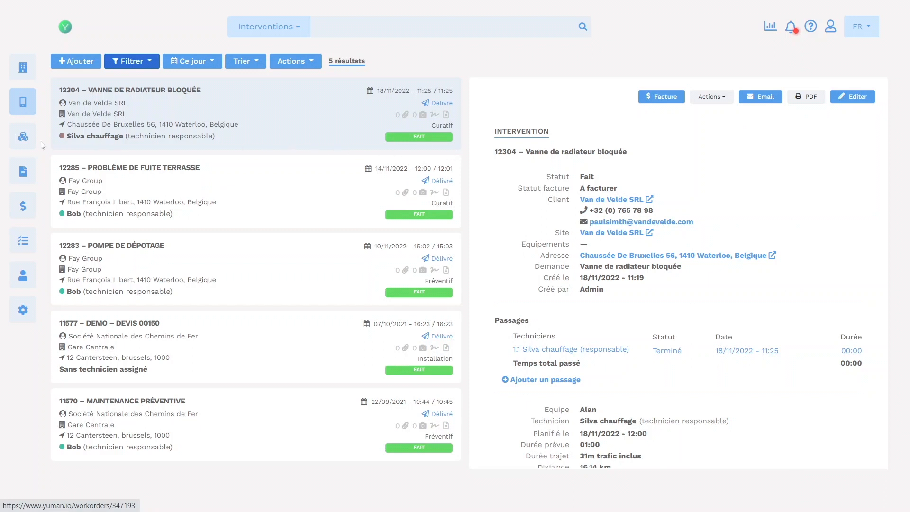
# Open the purchase orders list and filter it by the email tracking status Délivré.
pyautogui.moveTo(26, 139)
pyautogui.click(51, 177)
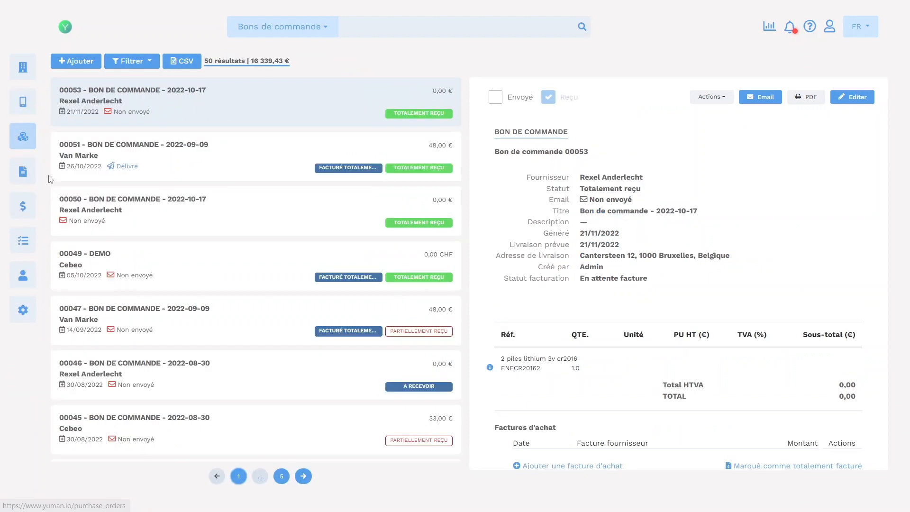
pyautogui.click(148, 65)
pyautogui.click(144, 130)
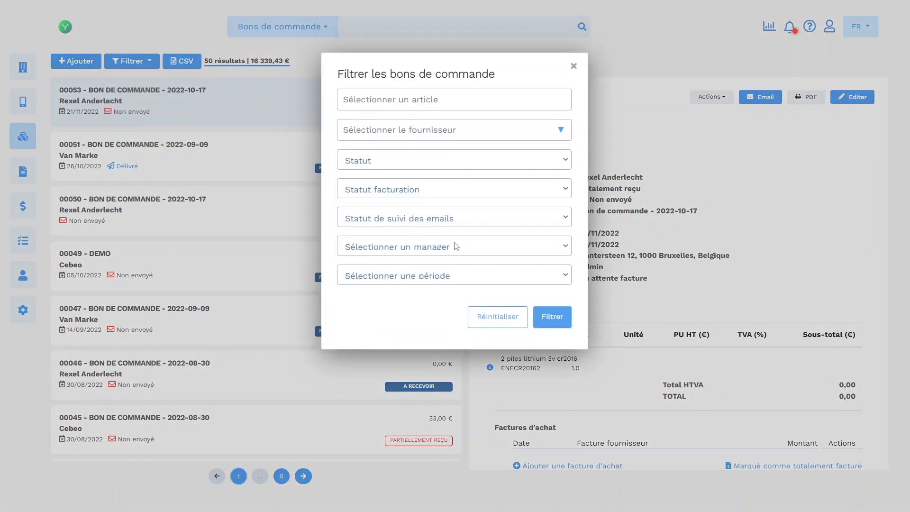
pyautogui.click(566, 219)
pyautogui.click(527, 258)
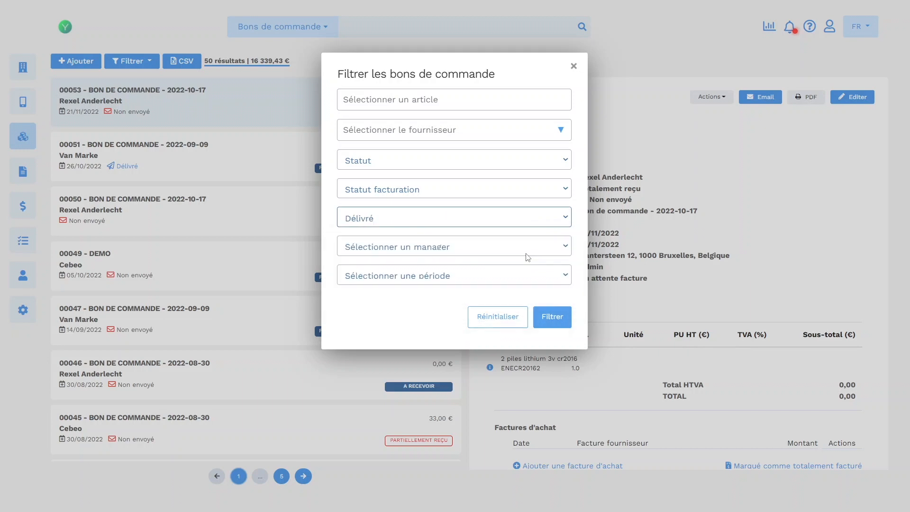
pyautogui.click(554, 316)
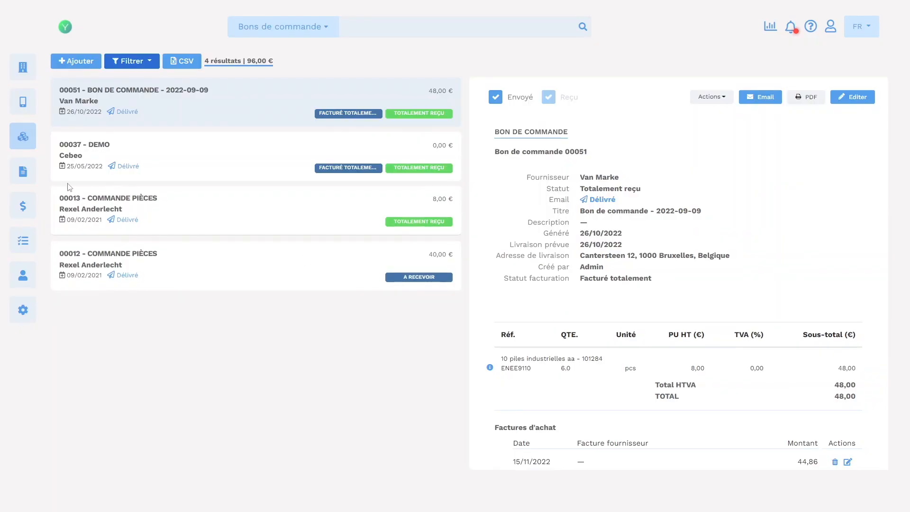
# Open the quotes list and filter it by the email tracking status Délivré.
pyautogui.moveTo(29, 172)
pyautogui.click(52, 194)
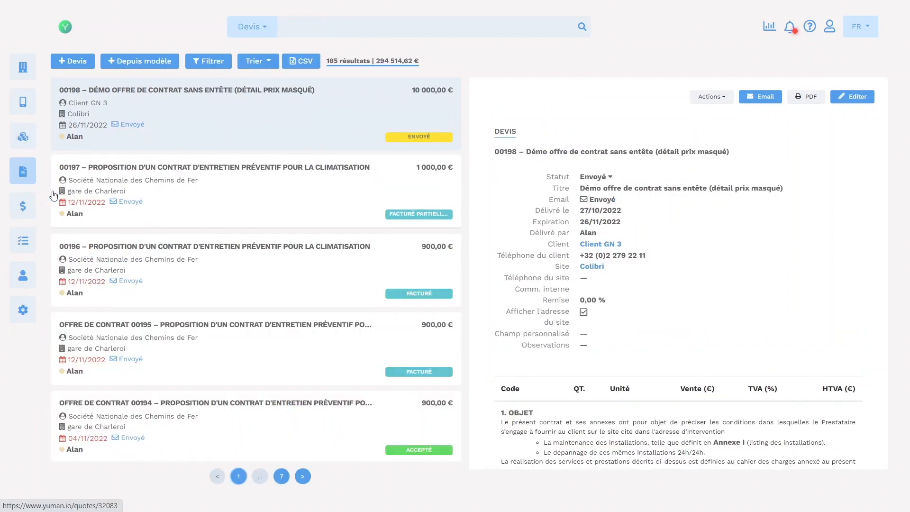
pyautogui.click(208, 60)
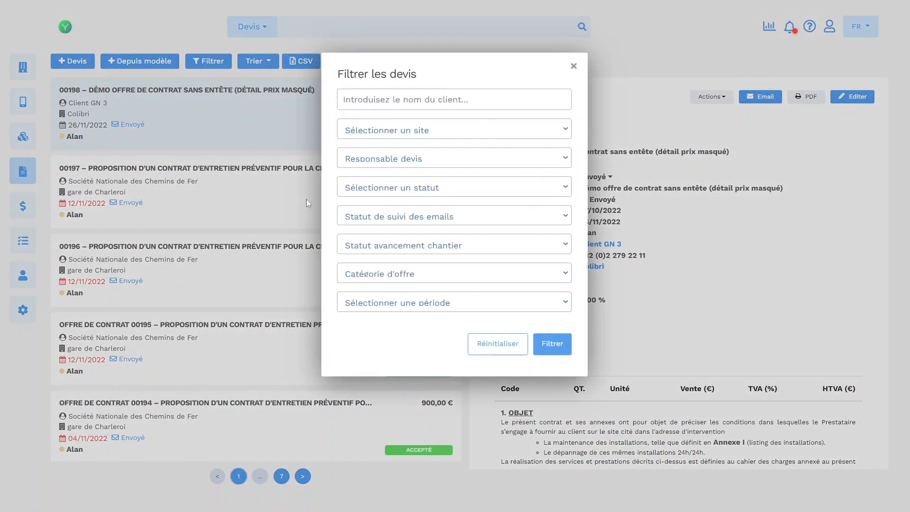
pyautogui.click(550, 220)
pyautogui.click(515, 254)
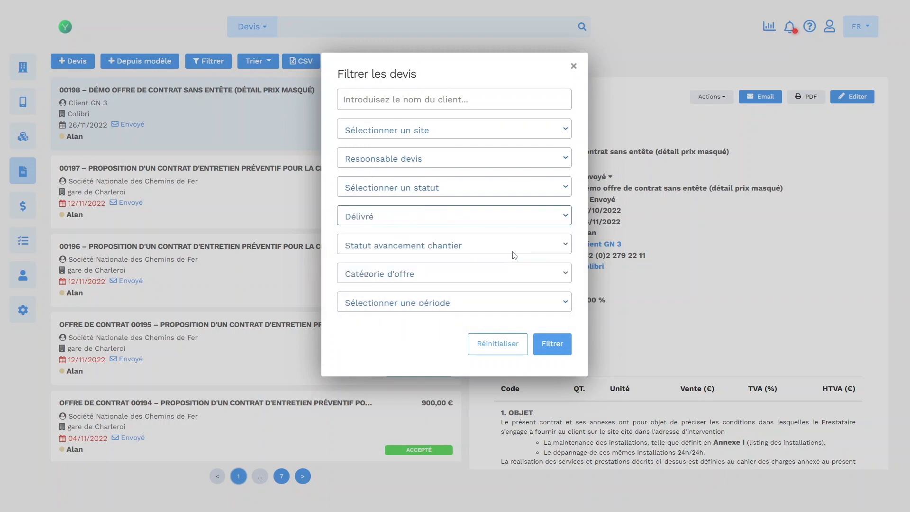
pyautogui.click(552, 344)
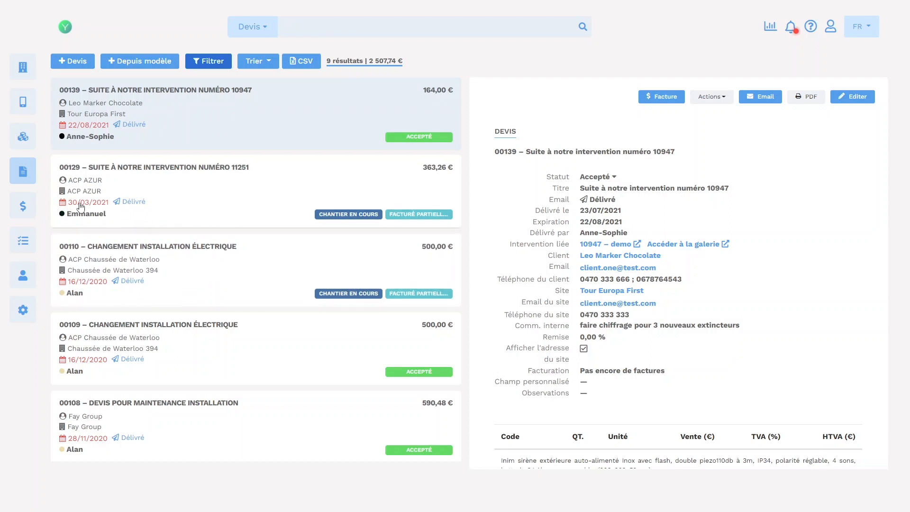
# Return to the invoice list and filter it by the email tracking status Ouvert.
pyautogui.moveTo(24, 205)
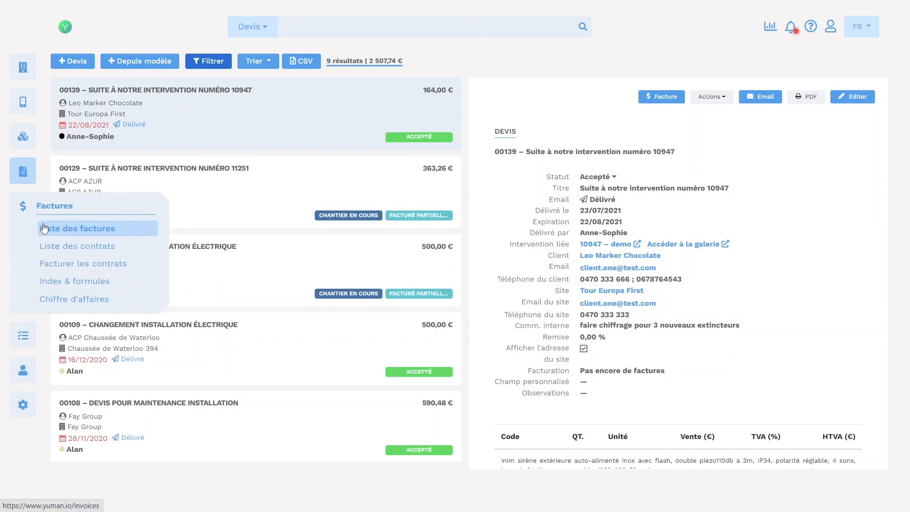
pyautogui.click(44, 228)
pyautogui.click(216, 62)
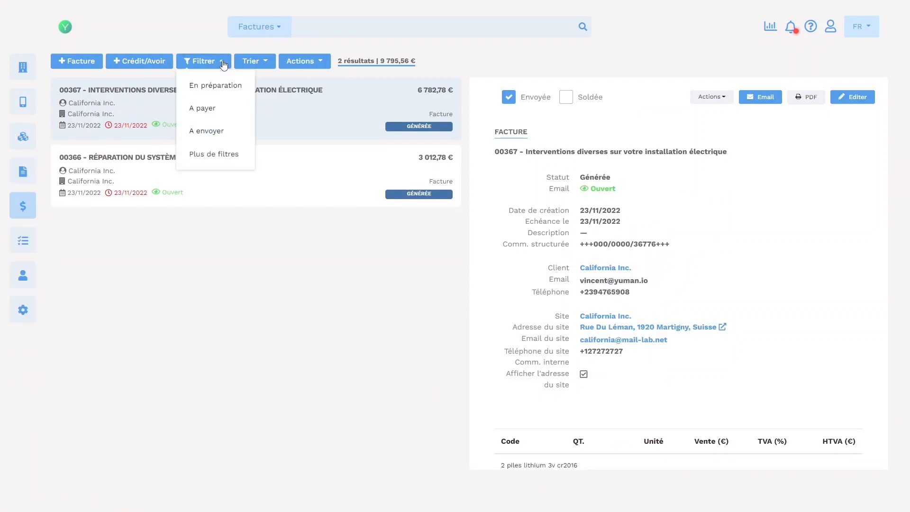
pyautogui.click(215, 154)
pyautogui.click(514, 306)
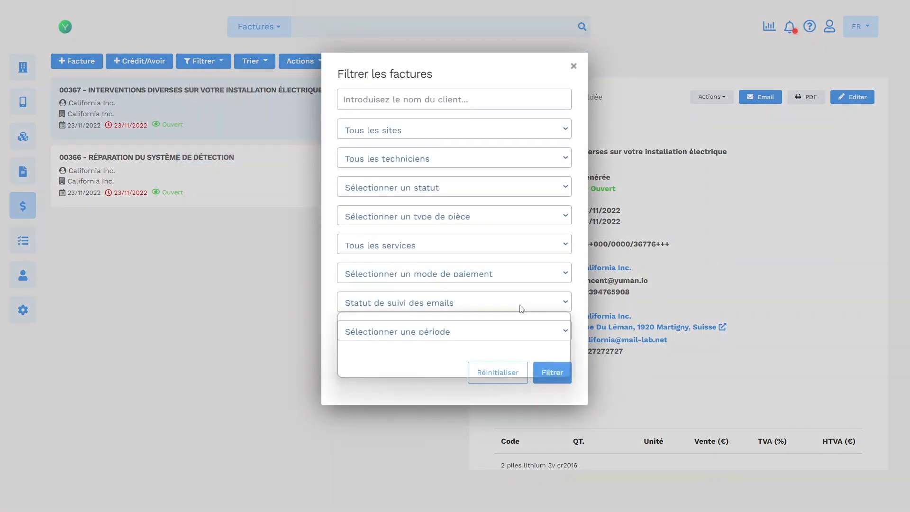
pyautogui.click(497, 350)
pyautogui.click(552, 373)
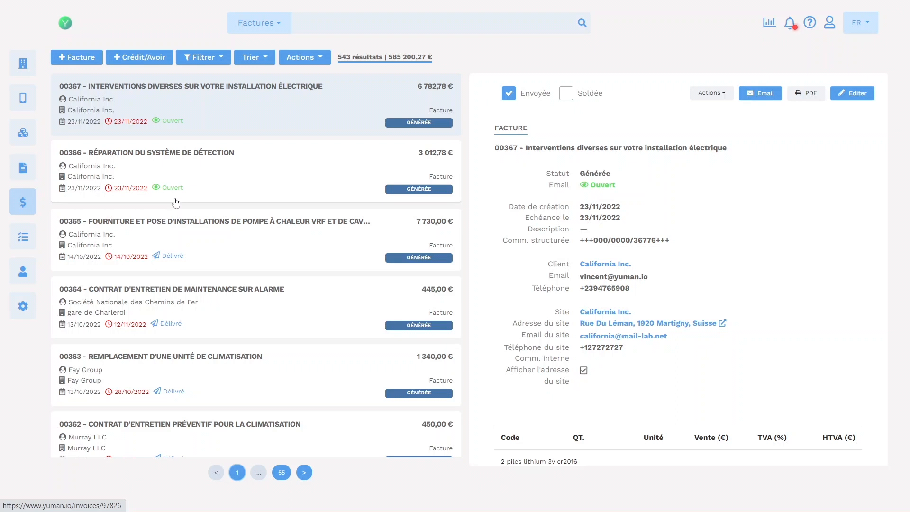
# Filter the invoices by creation date from 01/07/2022 to 31/07/2022.
pyautogui.click(216, 60)
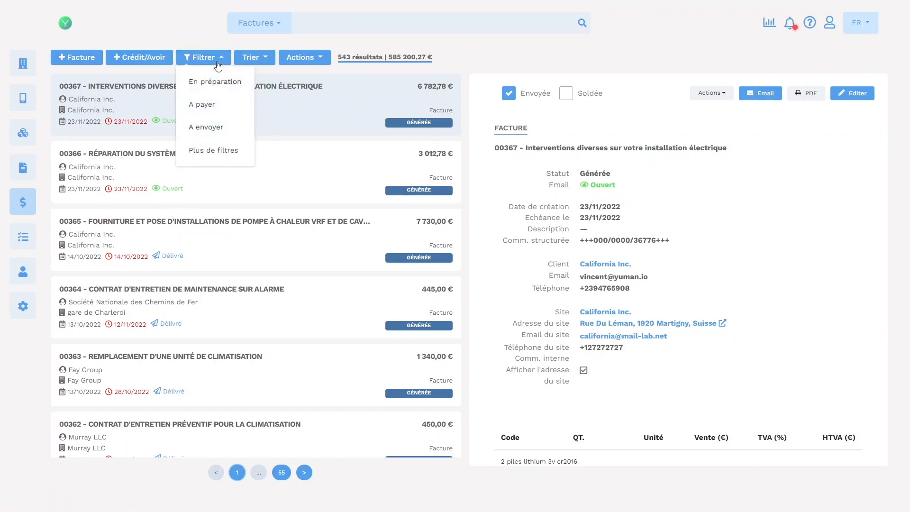
pyautogui.click(217, 150)
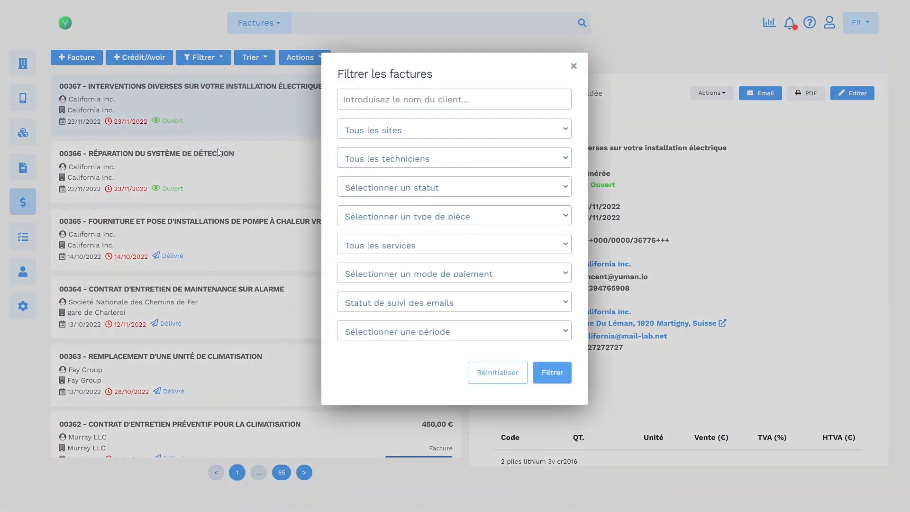
pyautogui.click(444, 331)
pyautogui.click(435, 357)
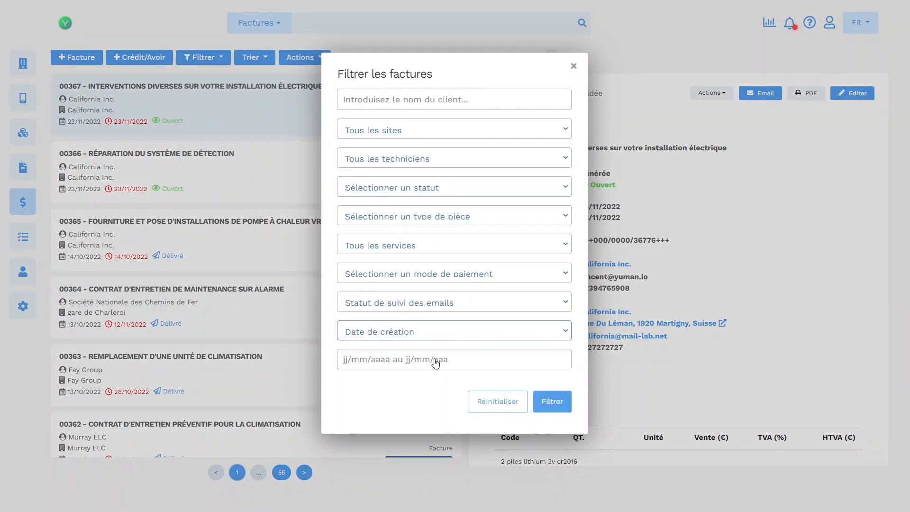
pyautogui.click(435, 363)
pyautogui.click(349, 197)
pyautogui.click(349, 197)
pyautogui.click(349, 197)
pyautogui.click(348, 197)
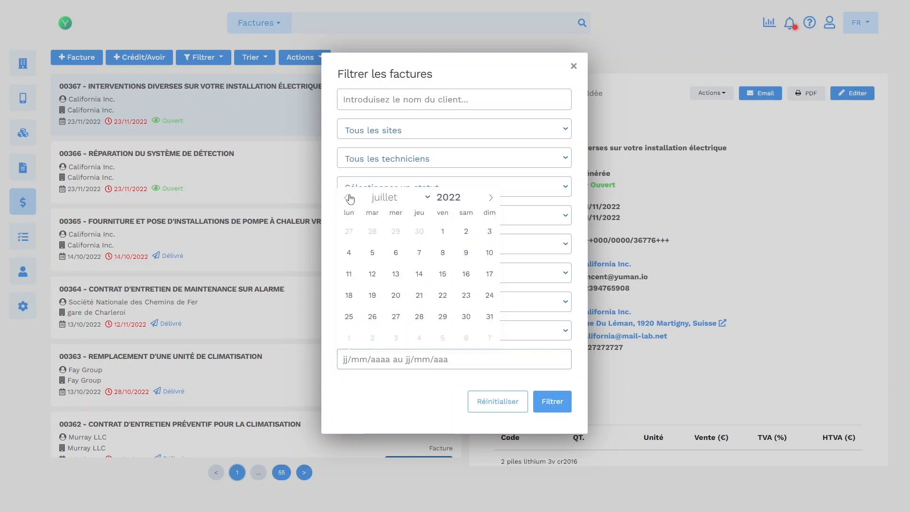
pyautogui.click(442, 231)
pyautogui.click(488, 316)
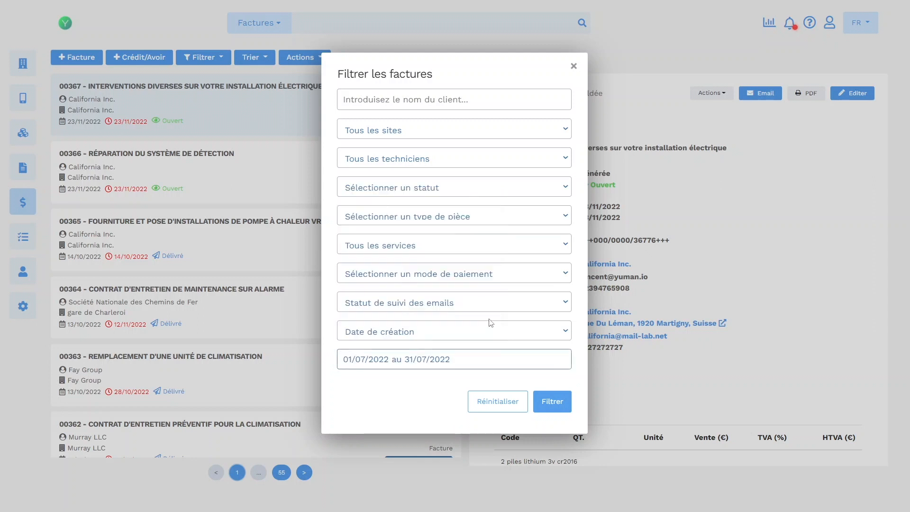
pyautogui.click(548, 401)
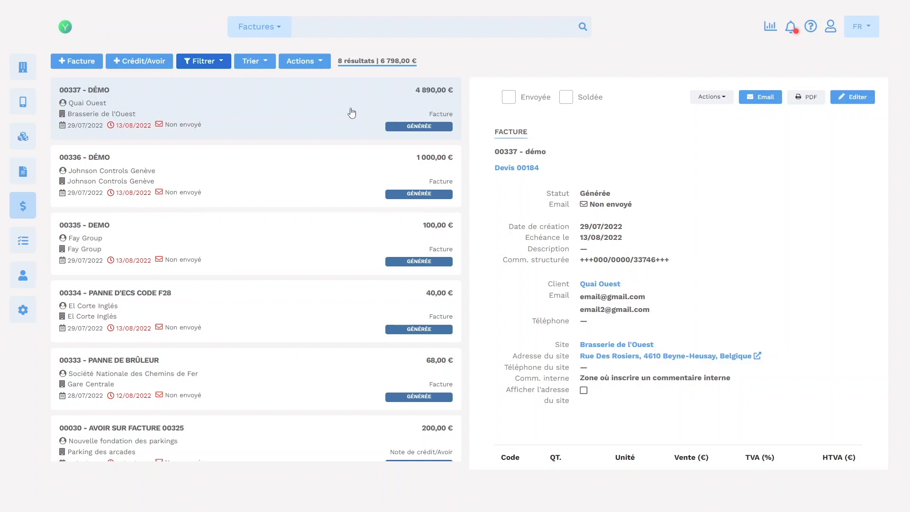
# Review the bulk email form for the filtered invoices, and close it without sending.
pyautogui.click(313, 62)
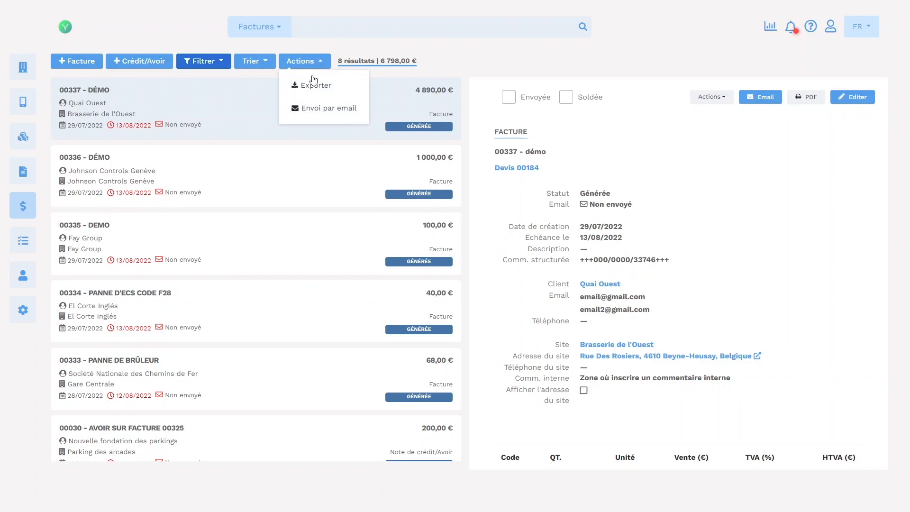
pyautogui.click(317, 109)
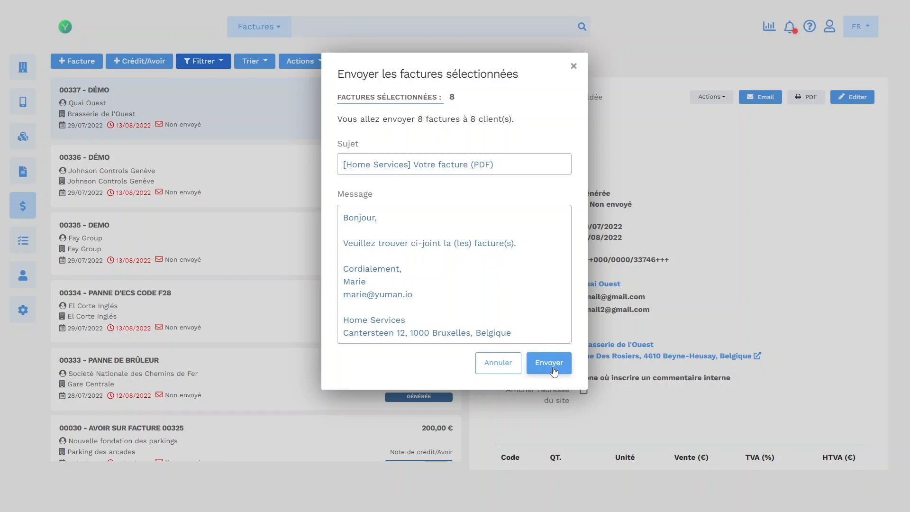
pyautogui.click(573, 66)
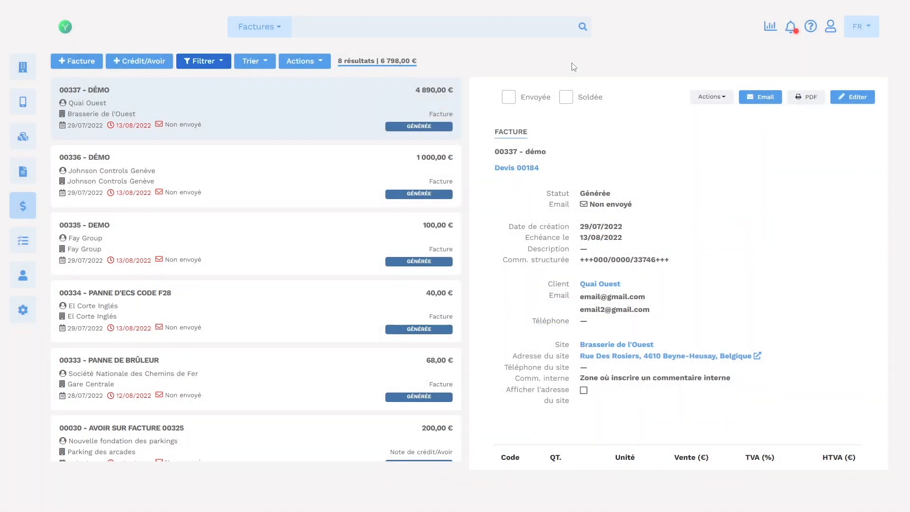